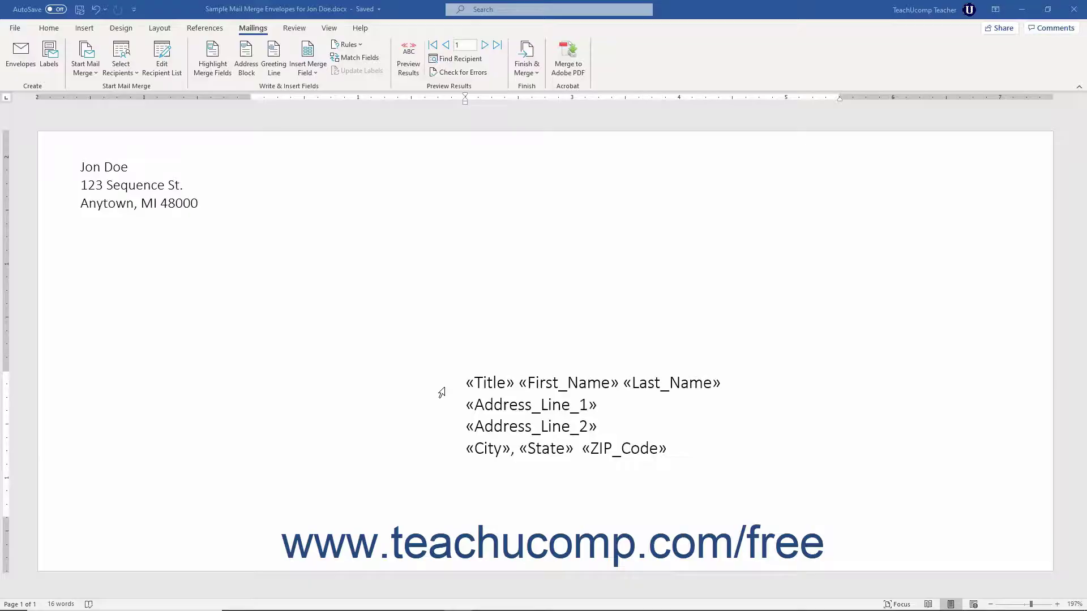
Step: Delete the «Title» merge field so the name line begins with «First_Name» «Last_Name»
click(465, 385)
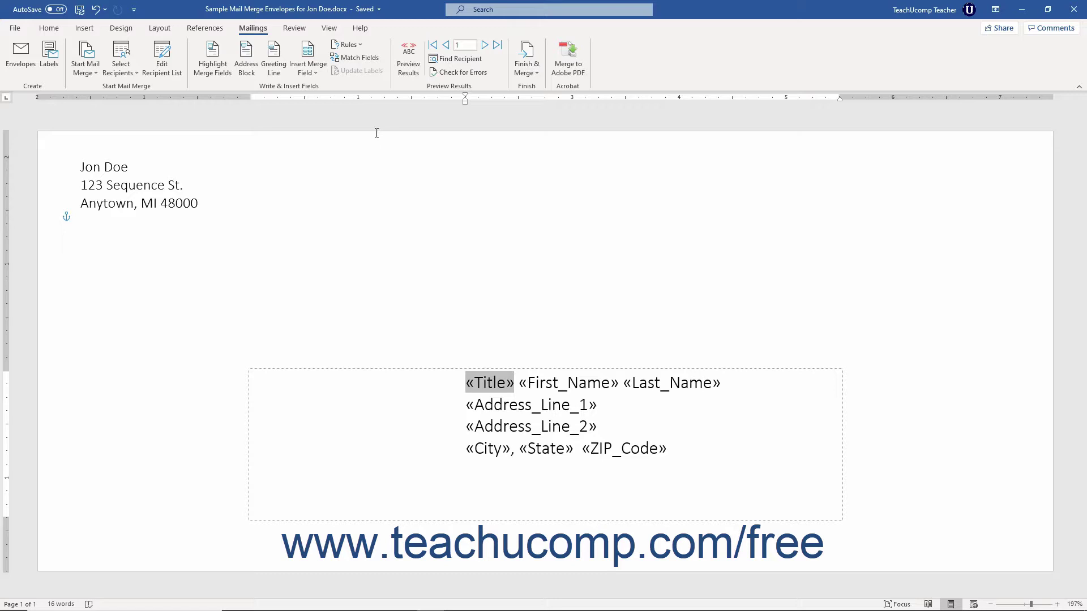
click(415, 62)
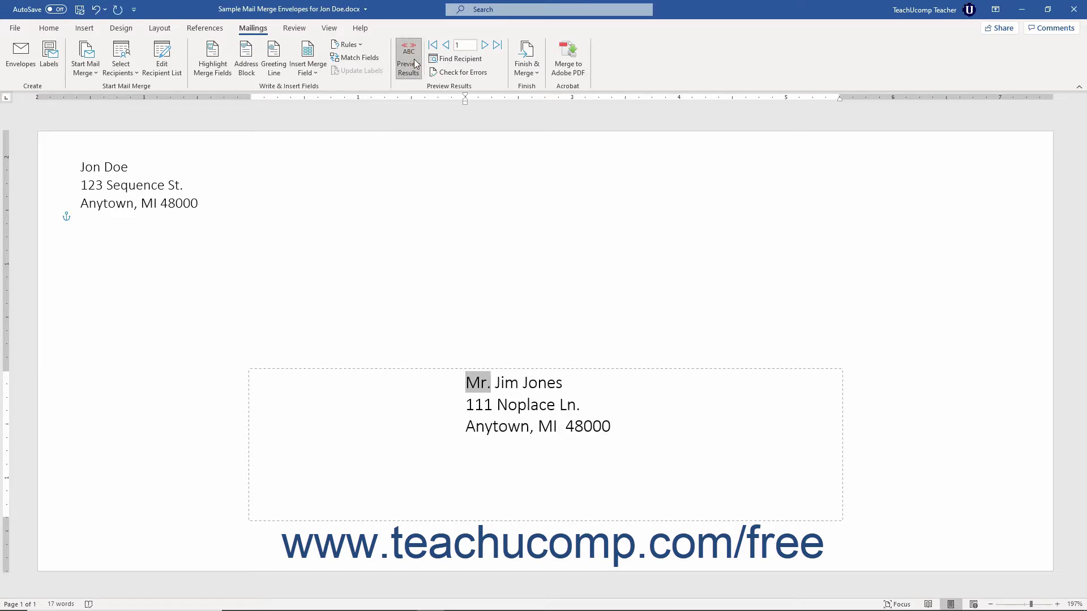
click(414, 60)
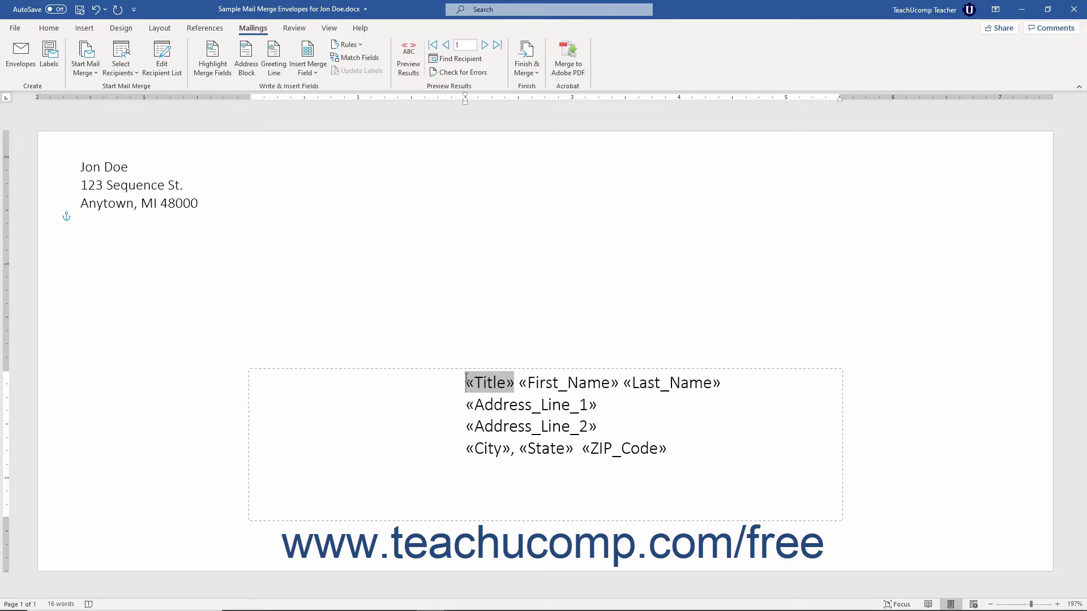
drag(467, 378, 513, 385)
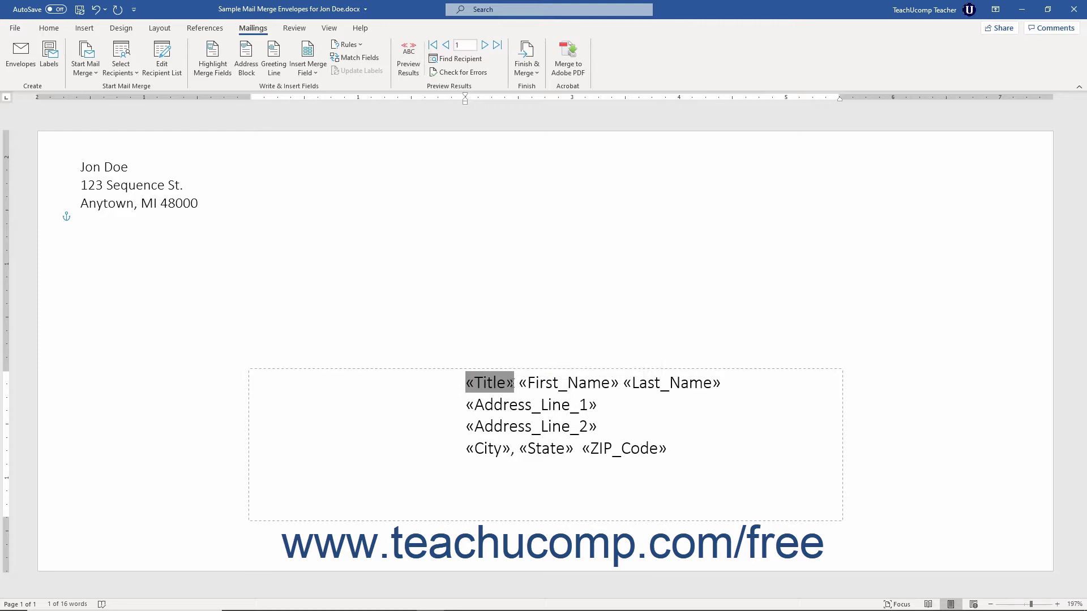
key(Delete)
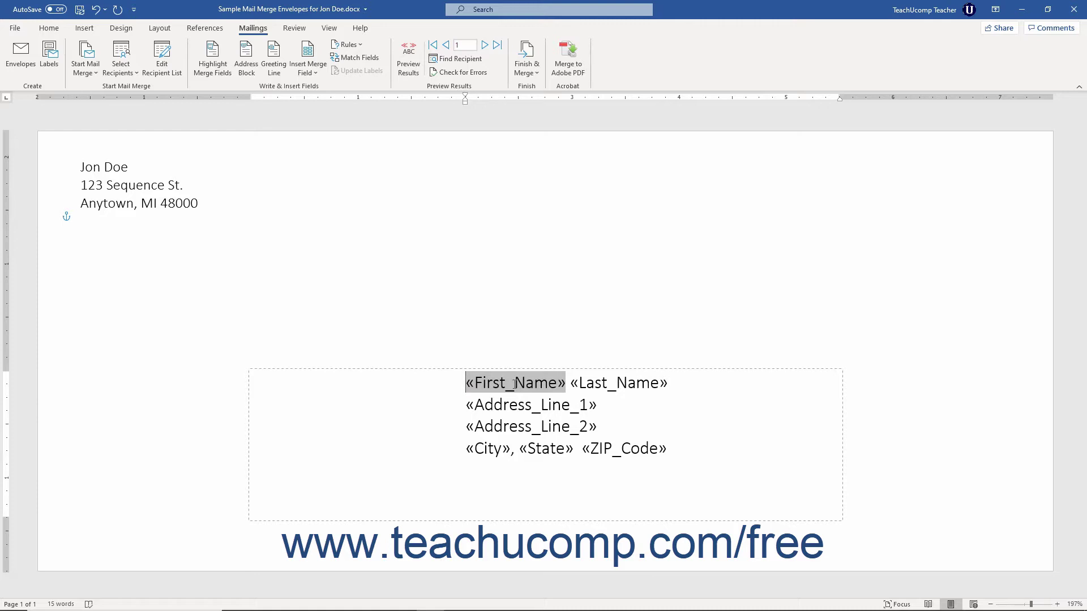
Step: Add a «Country_or_Region» merge field on its own line below «City», «State» «ZIP_Code»
click(674, 450)
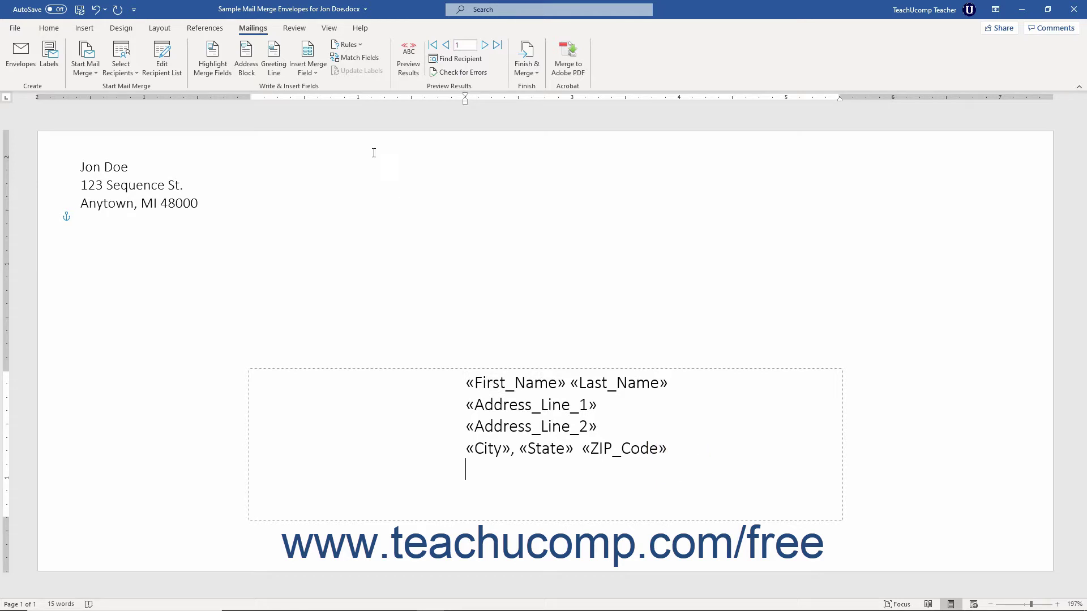
click(318, 72)
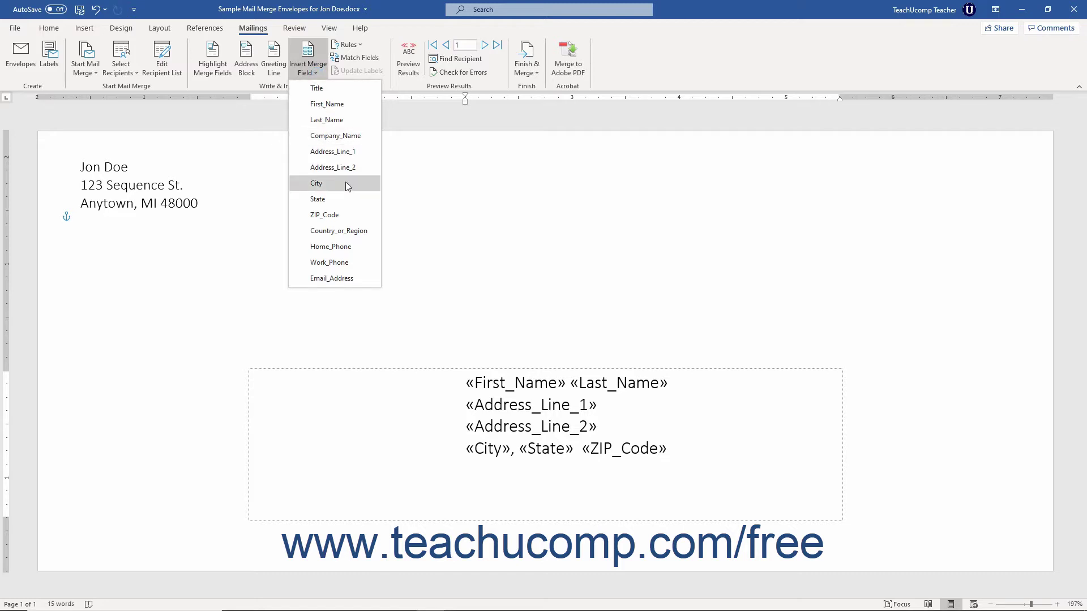
click(357, 229)
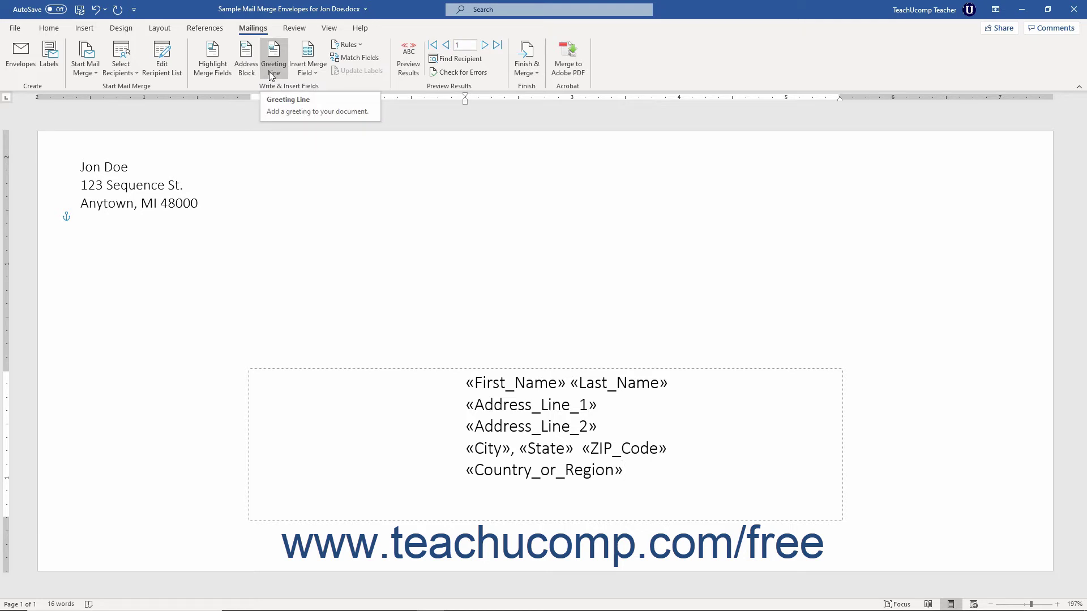
click(356, 60)
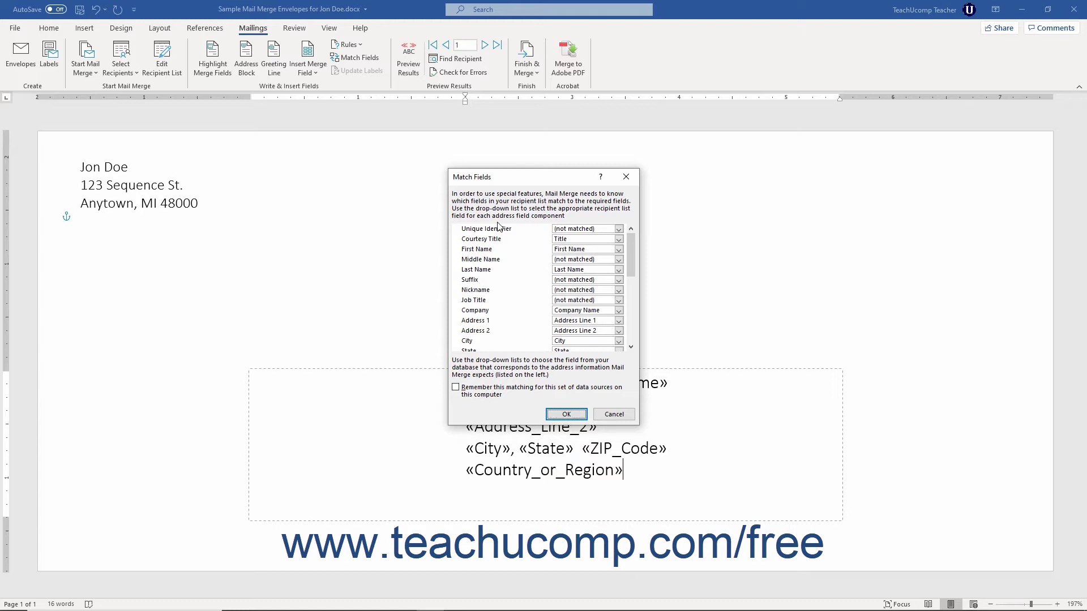
click(618, 240)
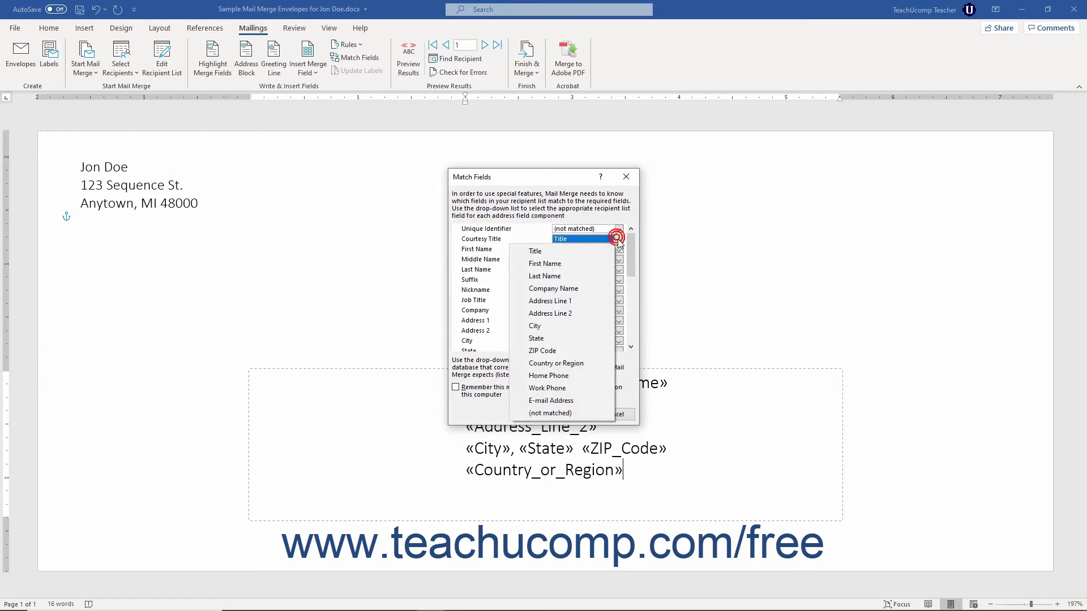
click(573, 247)
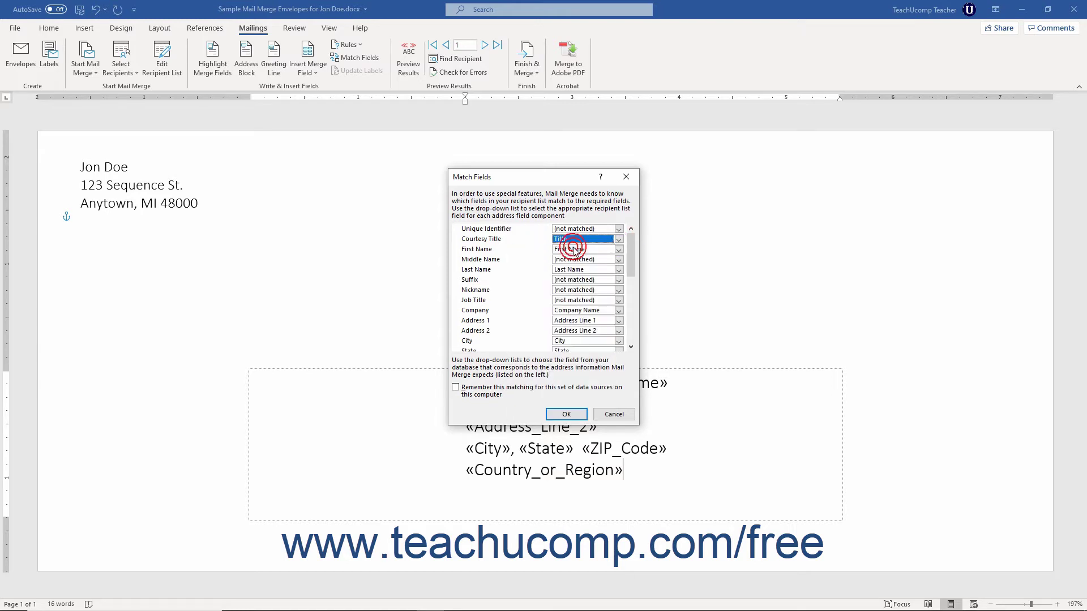
click(619, 229)
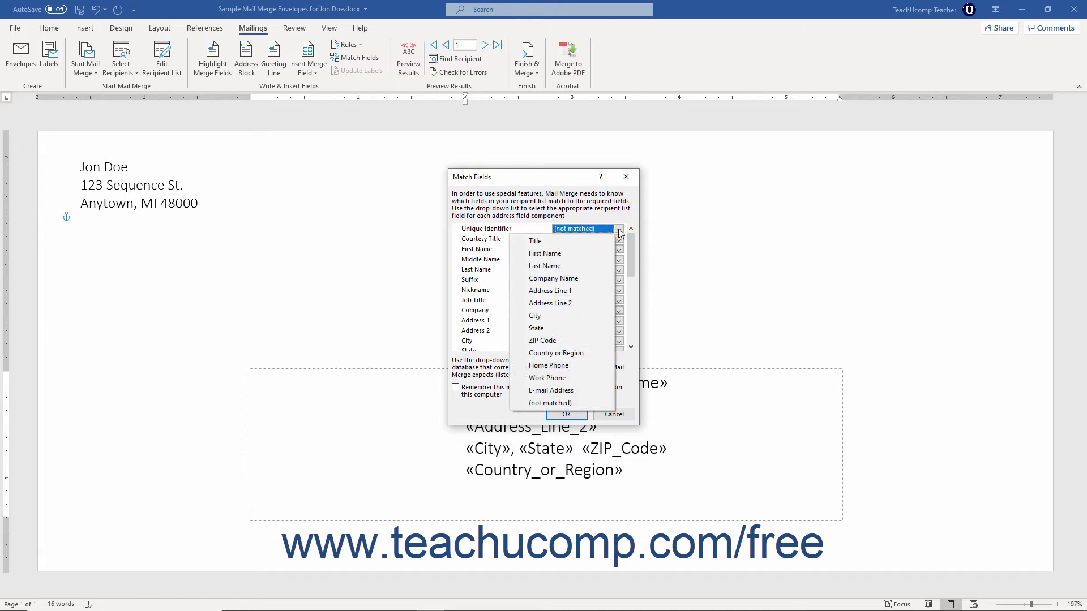
click(576, 402)
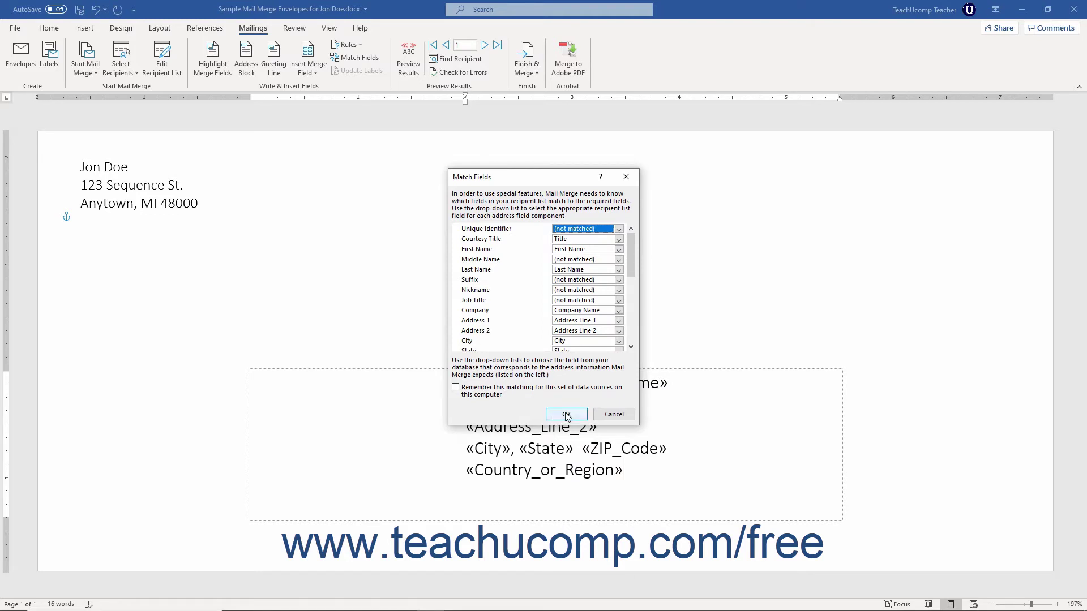
click(566, 414)
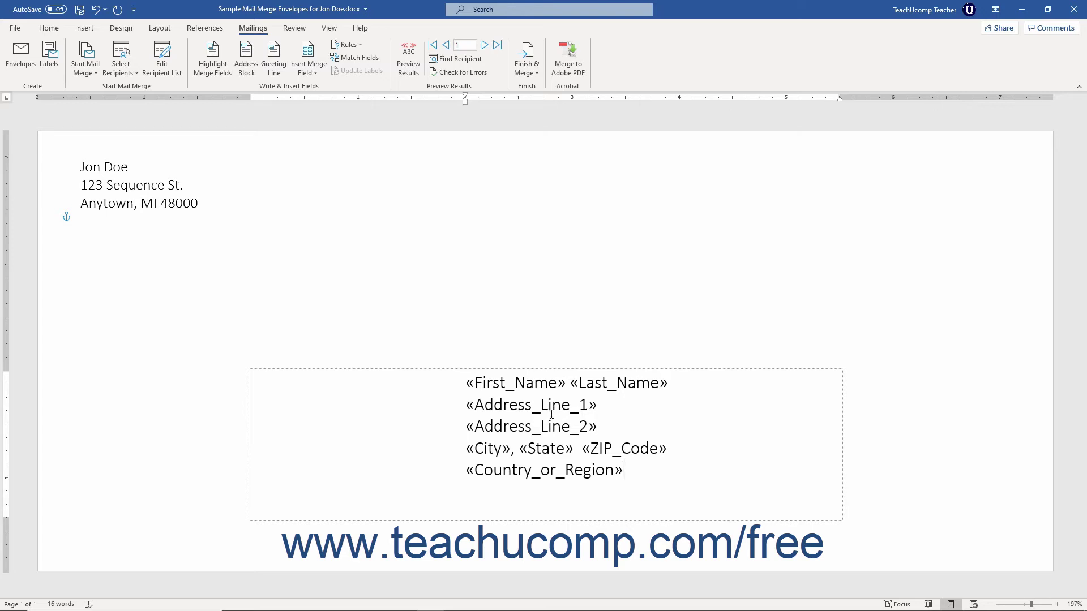
Step: Swap the recipient fields for an «AddressBlock» without company name, home country United States, then preview it
mouse_move(466, 383)
mouse_down()
mouse_move(548, 444)
mouse_move(636, 478)
mouse_up()
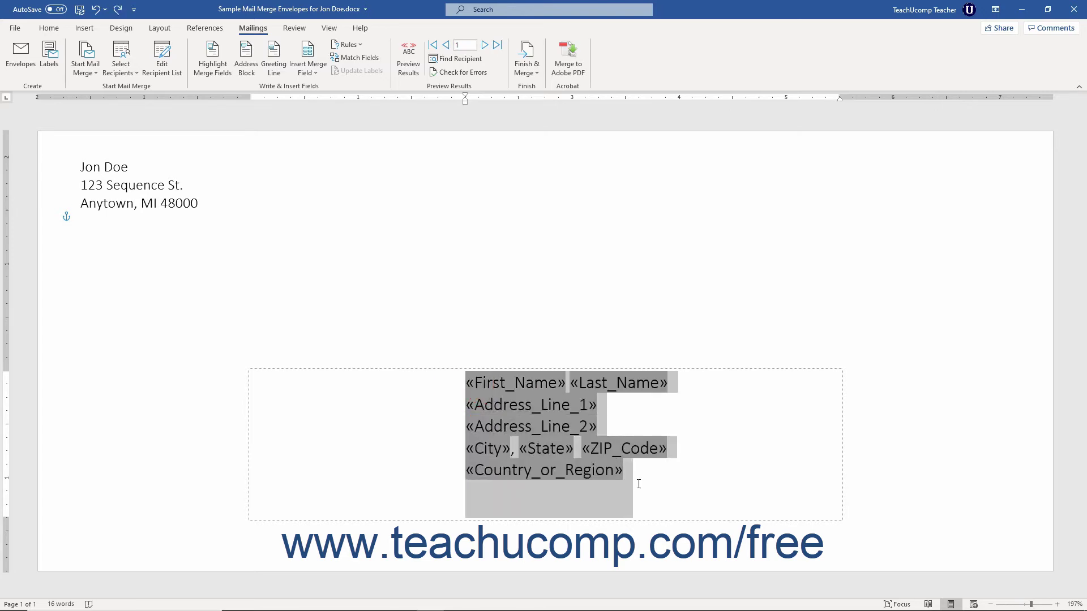
key(Delete)
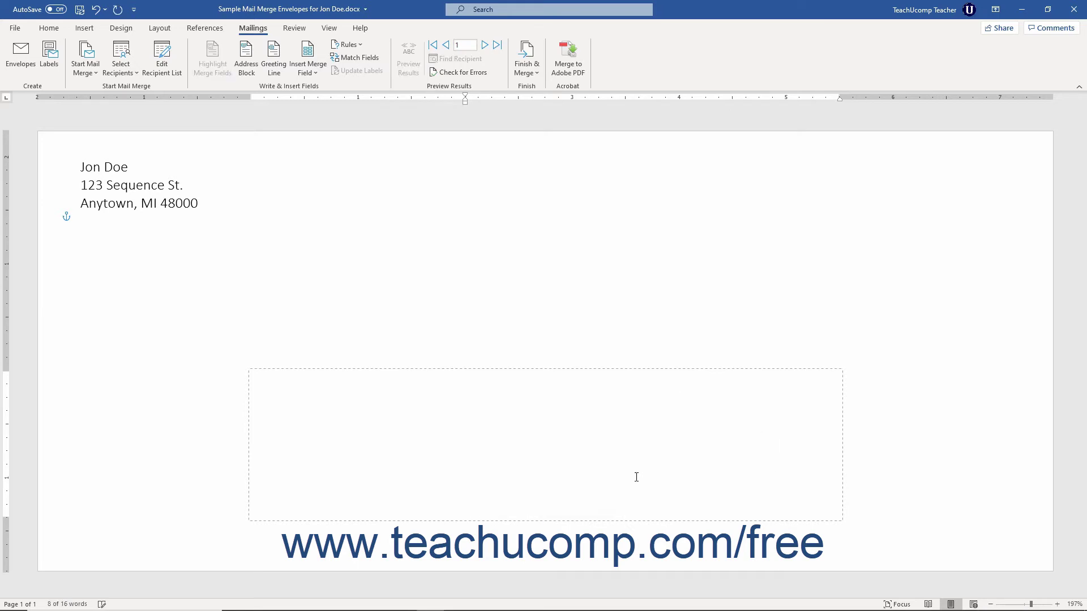
click(256, 69)
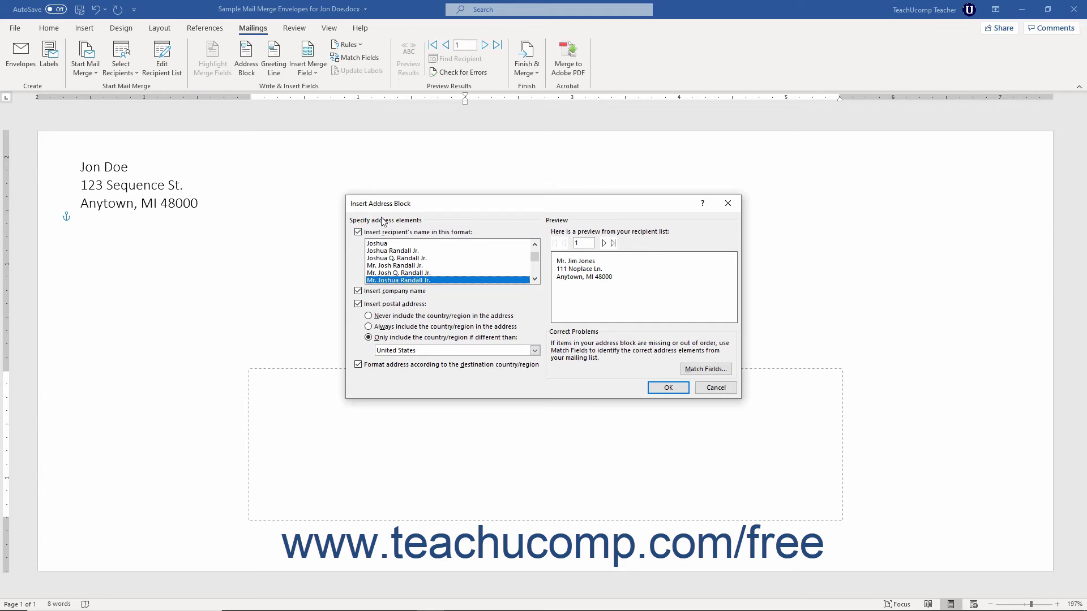
click(359, 290)
click(359, 304)
click(534, 350)
click(470, 398)
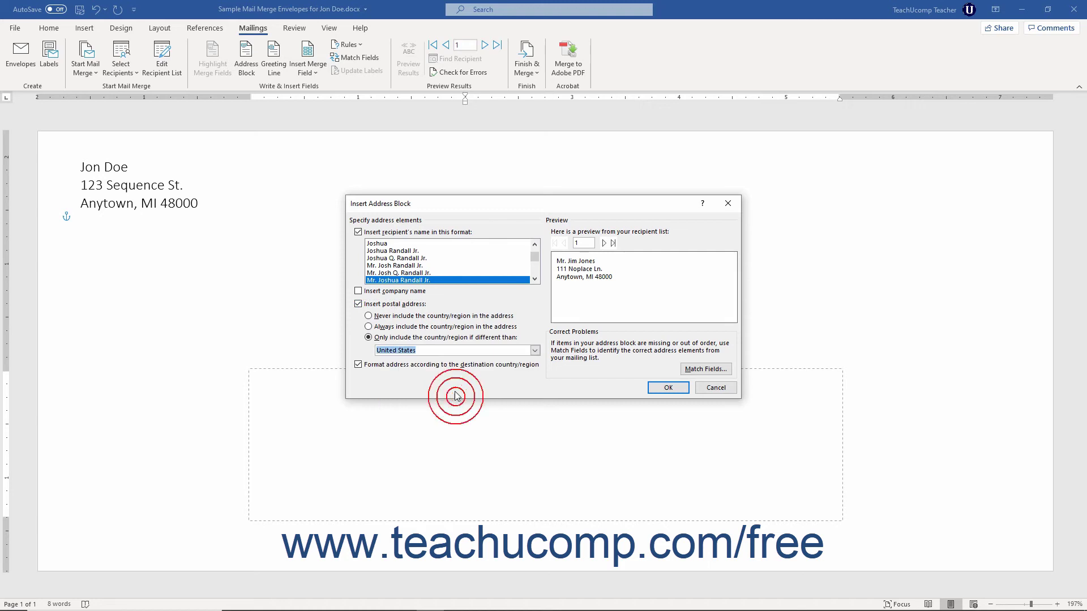
click(666, 389)
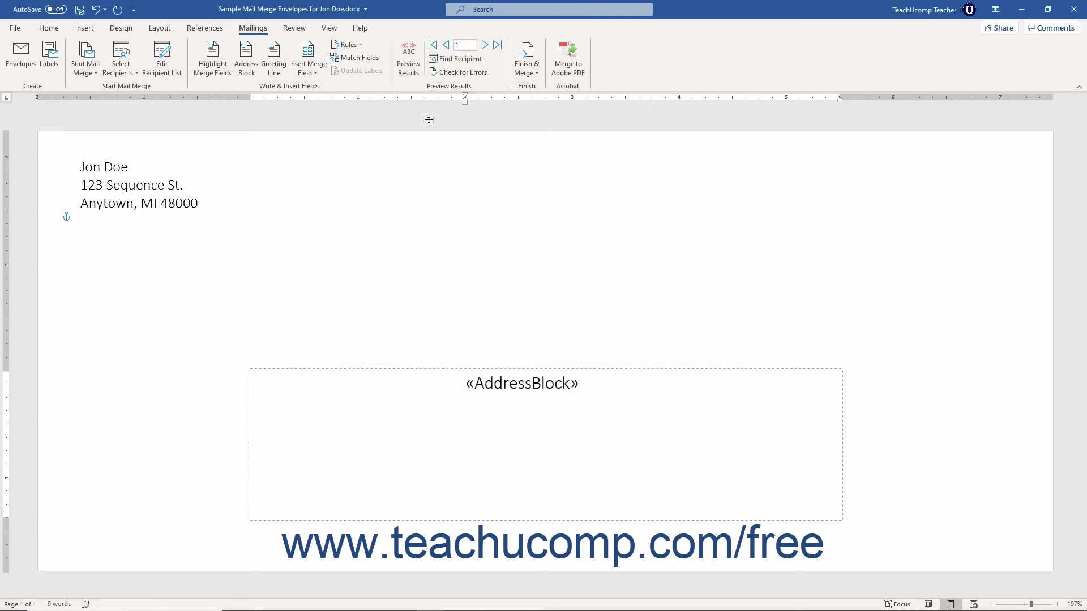
click(415, 69)
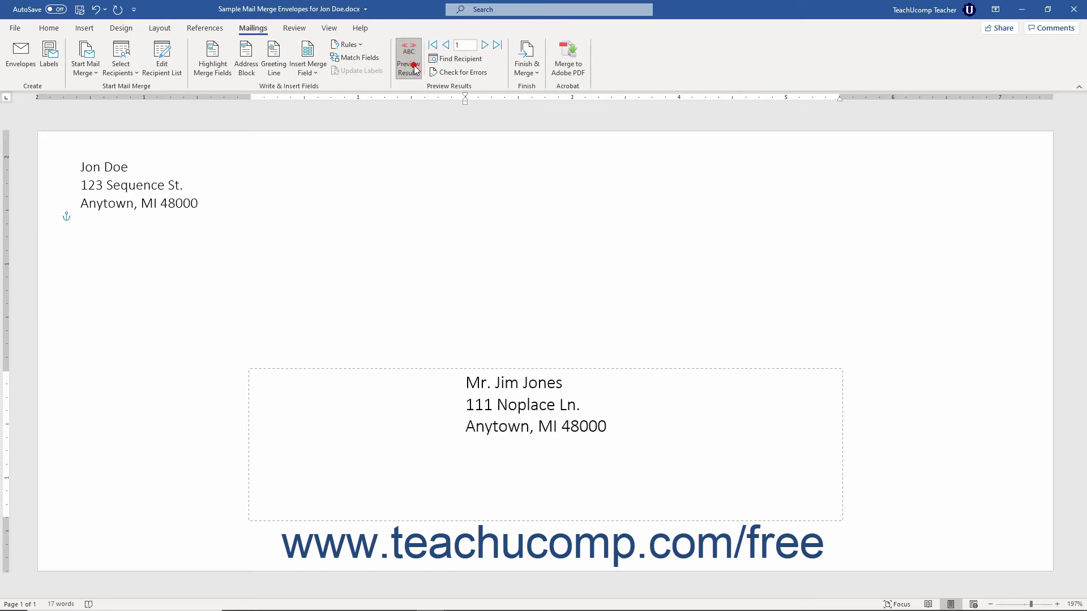
click(415, 69)
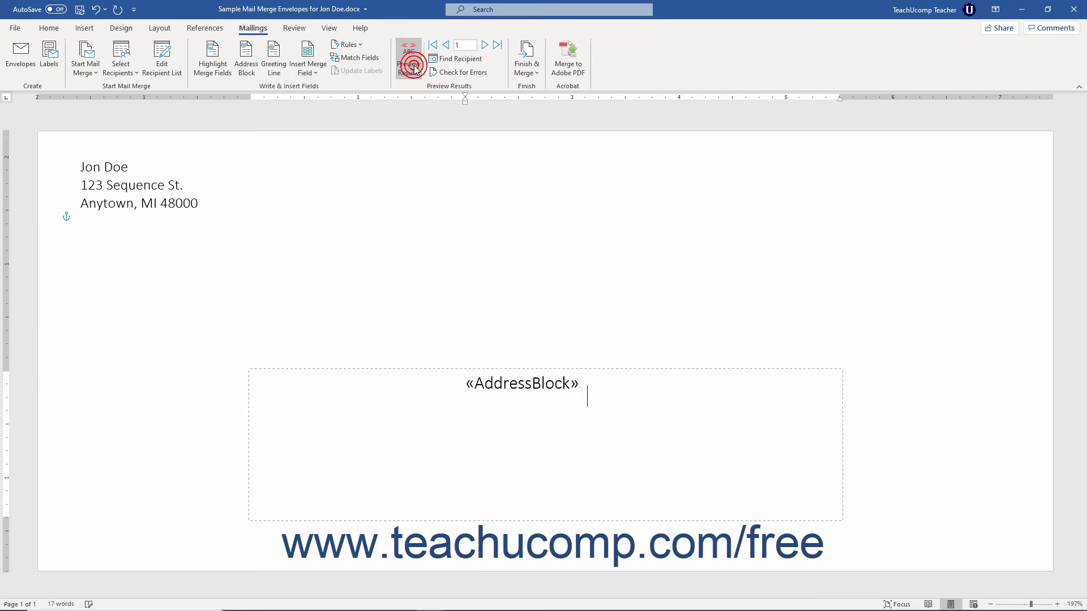
click(286, 73)
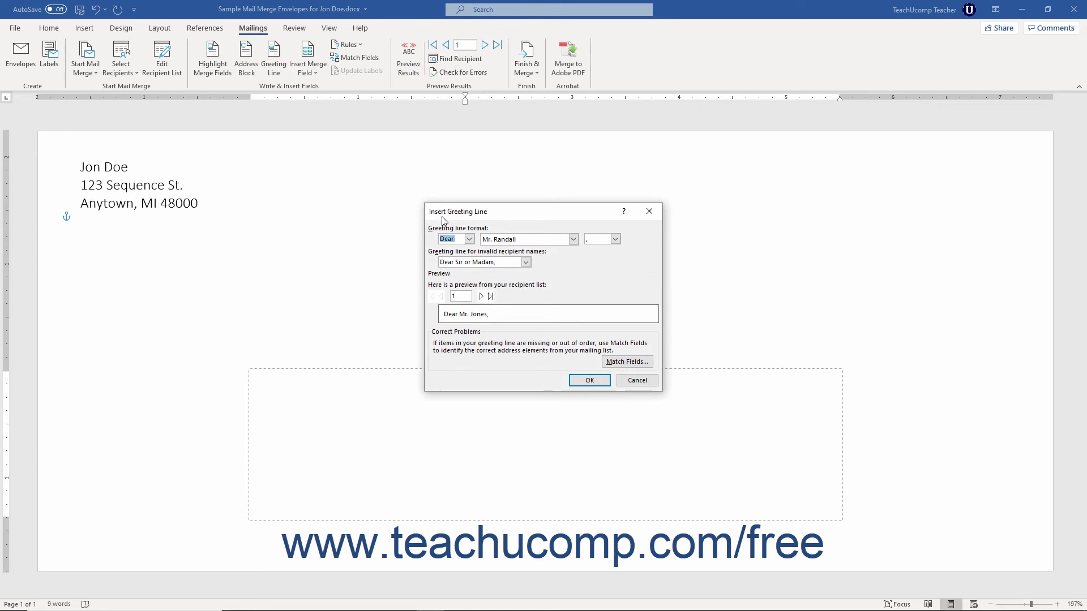
click(470, 239)
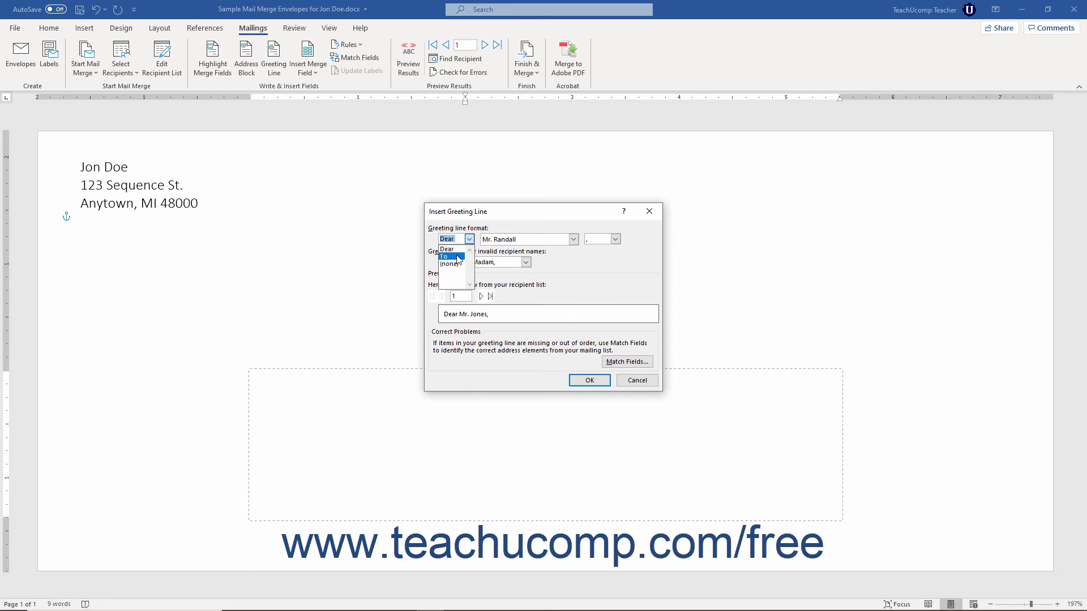
click(457, 256)
click(573, 238)
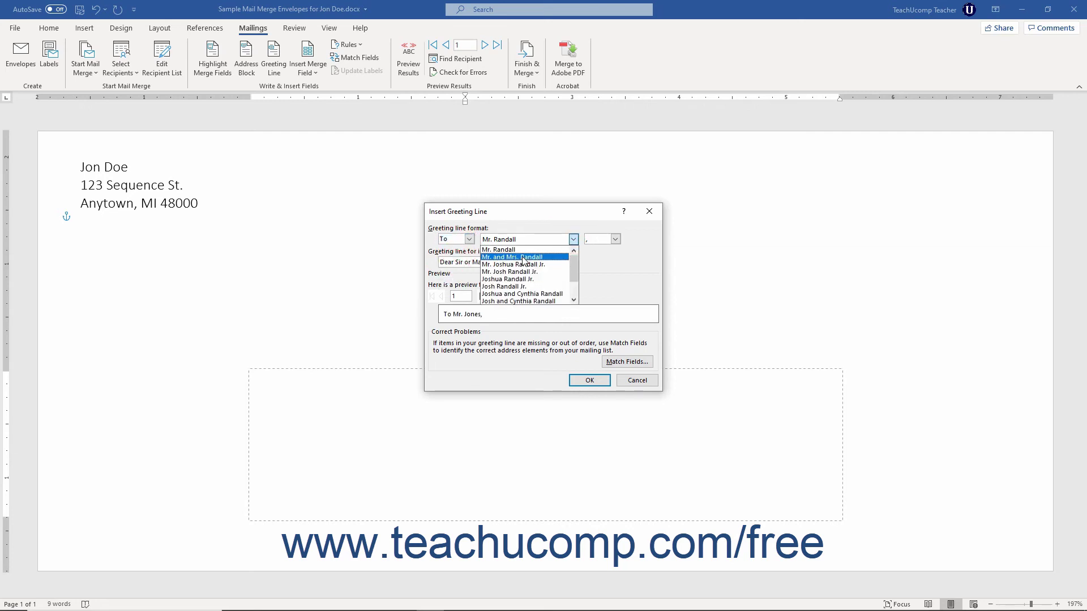
click(522, 257)
click(615, 239)
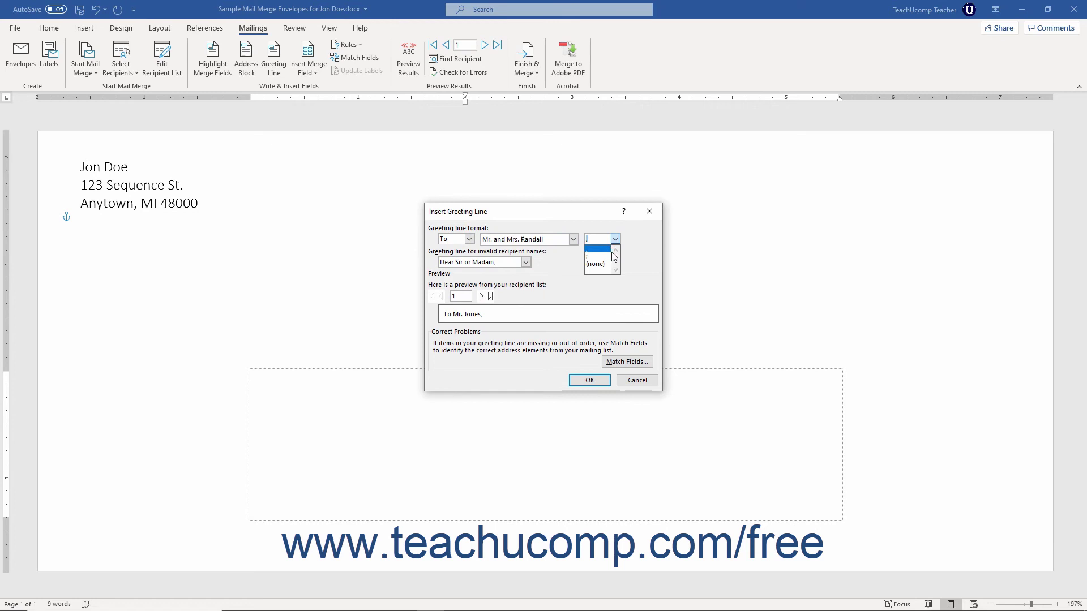
click(604, 256)
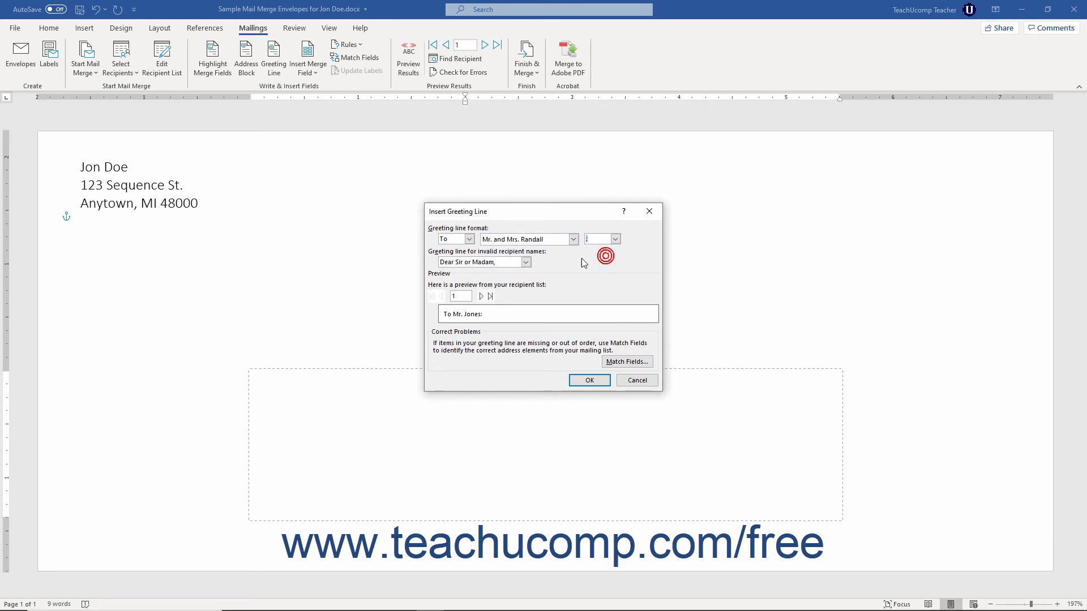
click(525, 262)
click(516, 273)
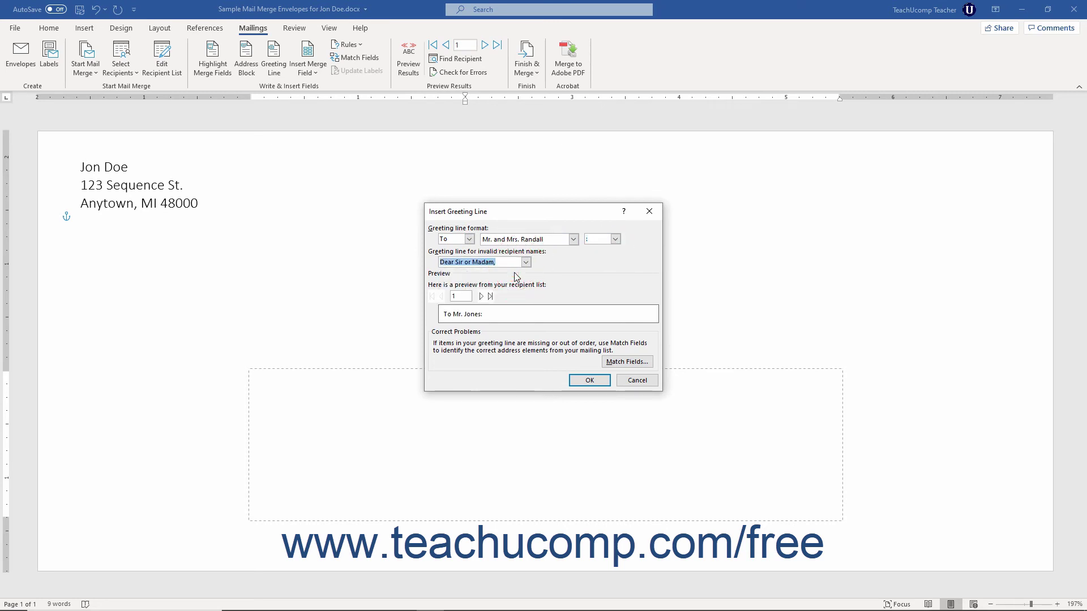
click(482, 296)
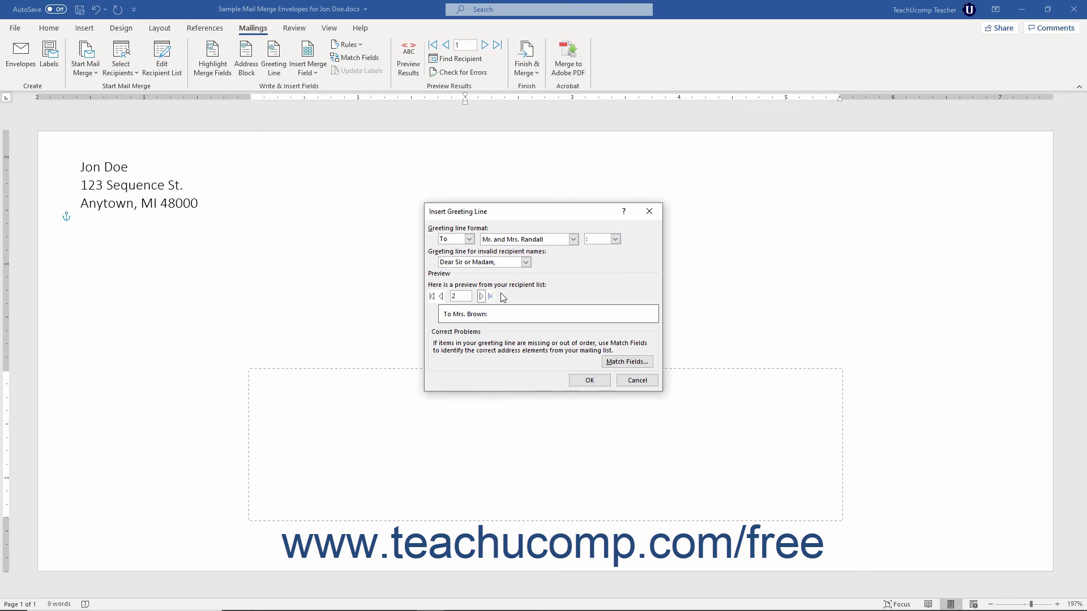
click(482, 296)
click(525, 263)
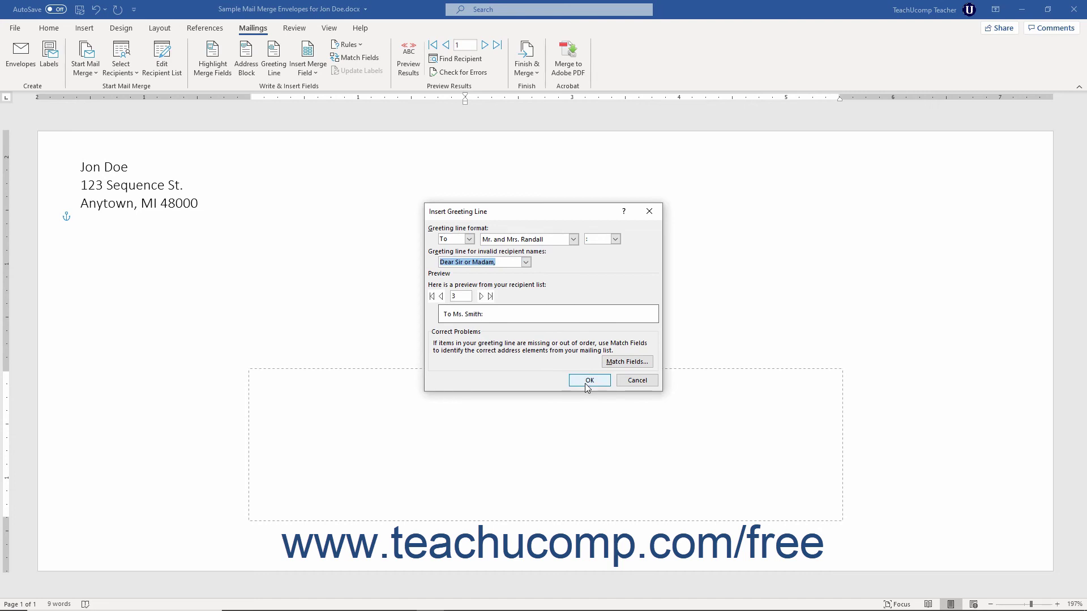
click(626, 381)
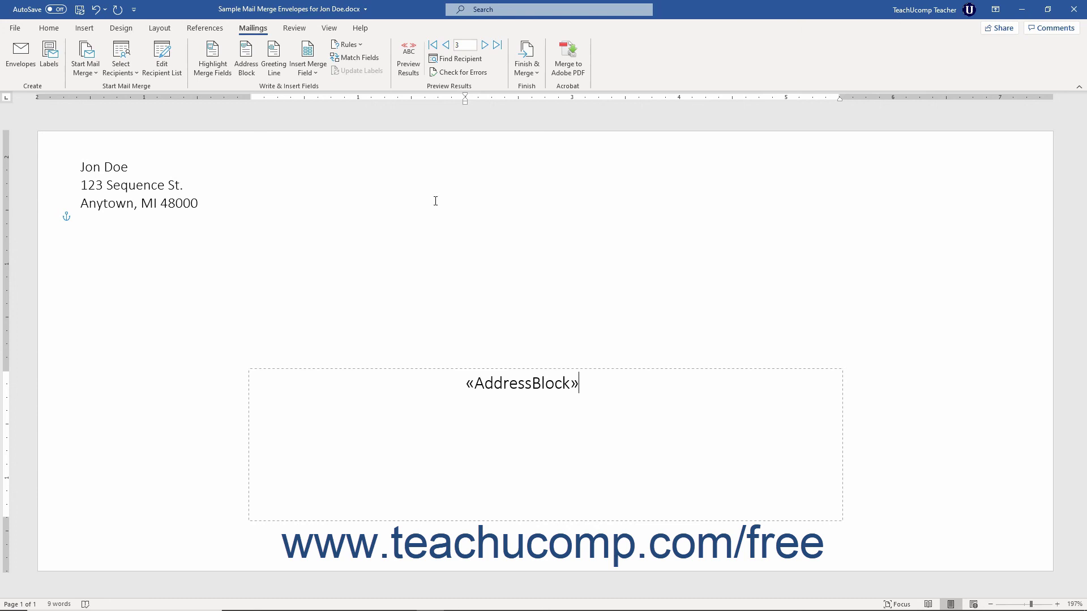
Step: Turn on Highlight Merge Fields to shade the envelope's «AddressBlock» grey
click(224, 76)
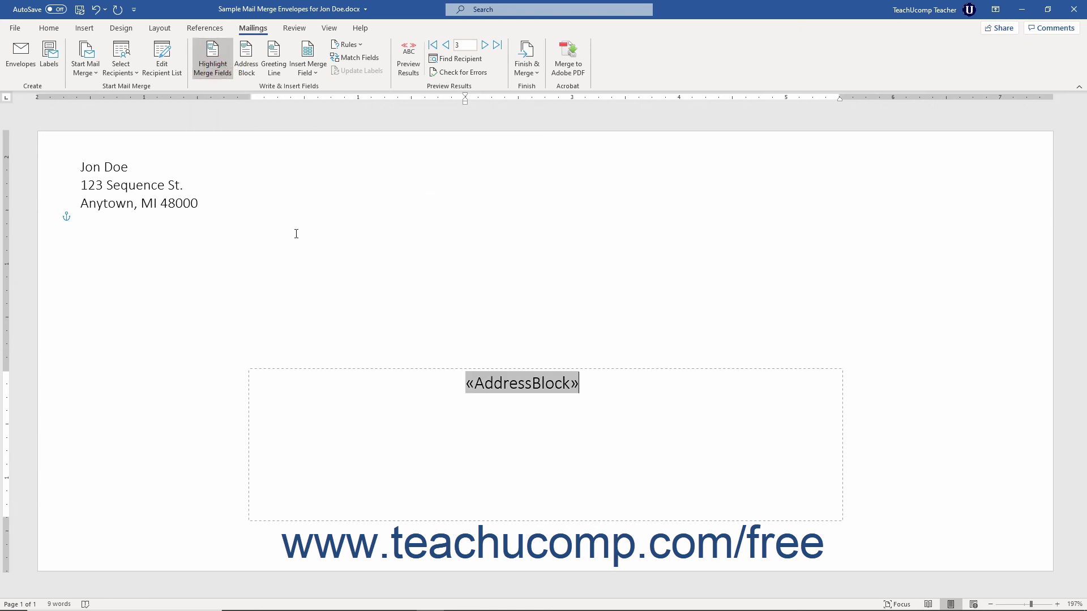